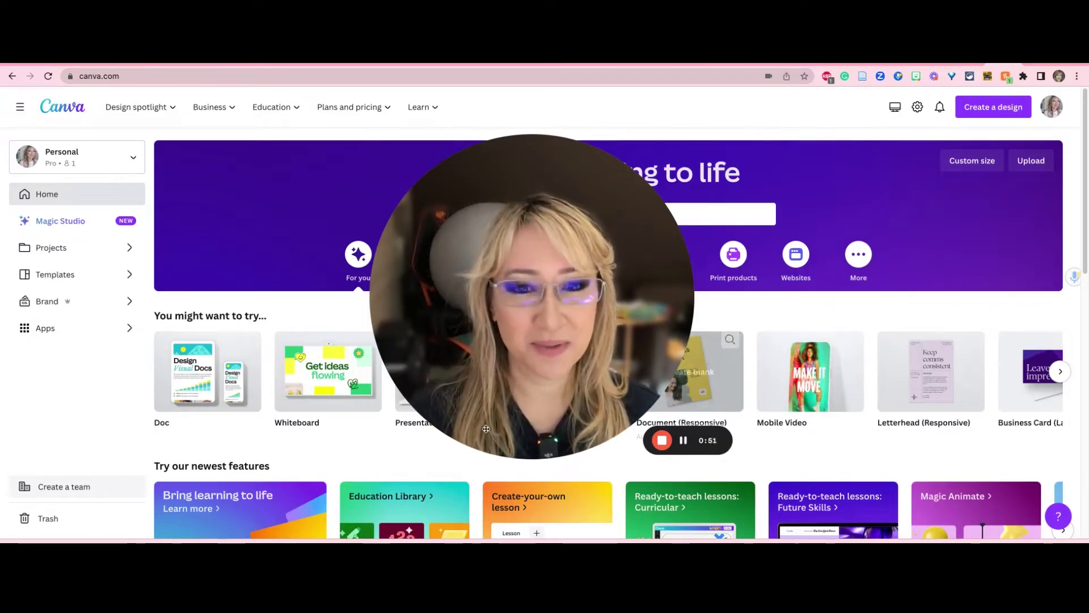
Step: Upload Subjects.pptx from the computer and open it as a 13-page presentation
drag(530, 299, 318, 375)
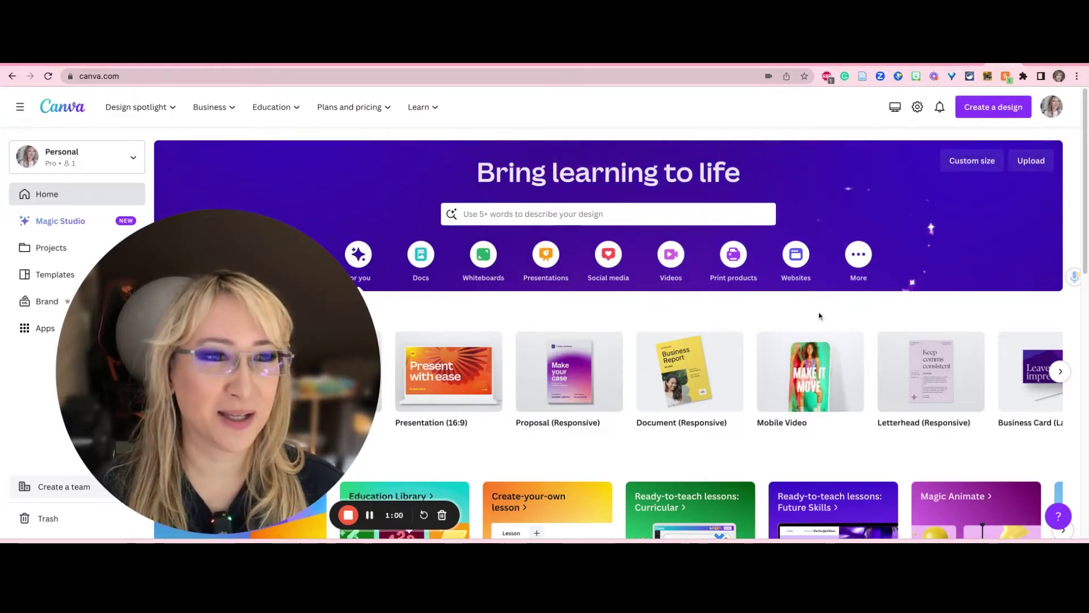
click(1032, 161)
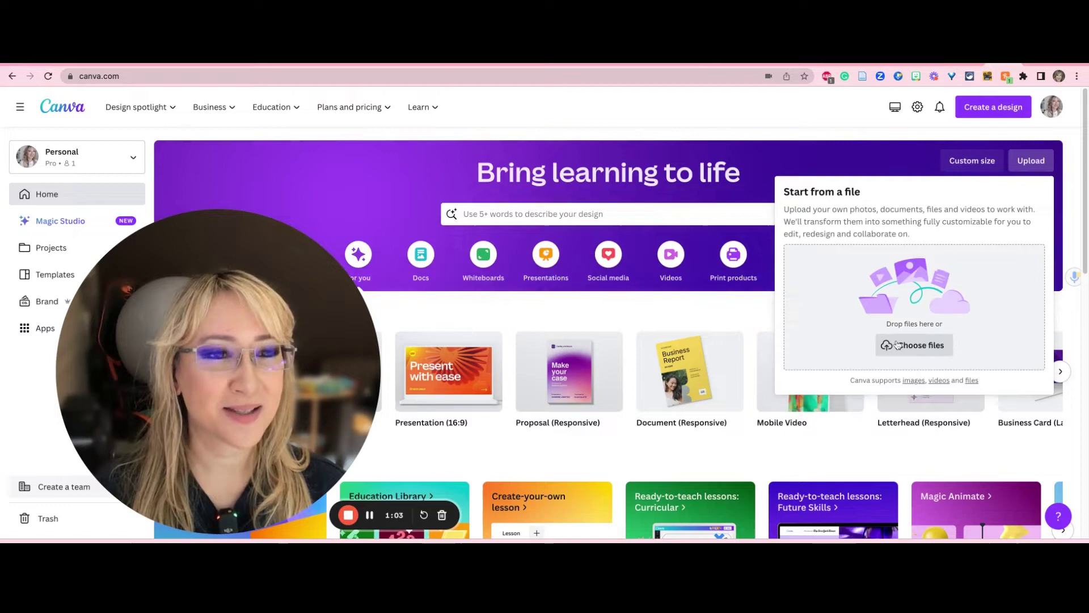
click(894, 345)
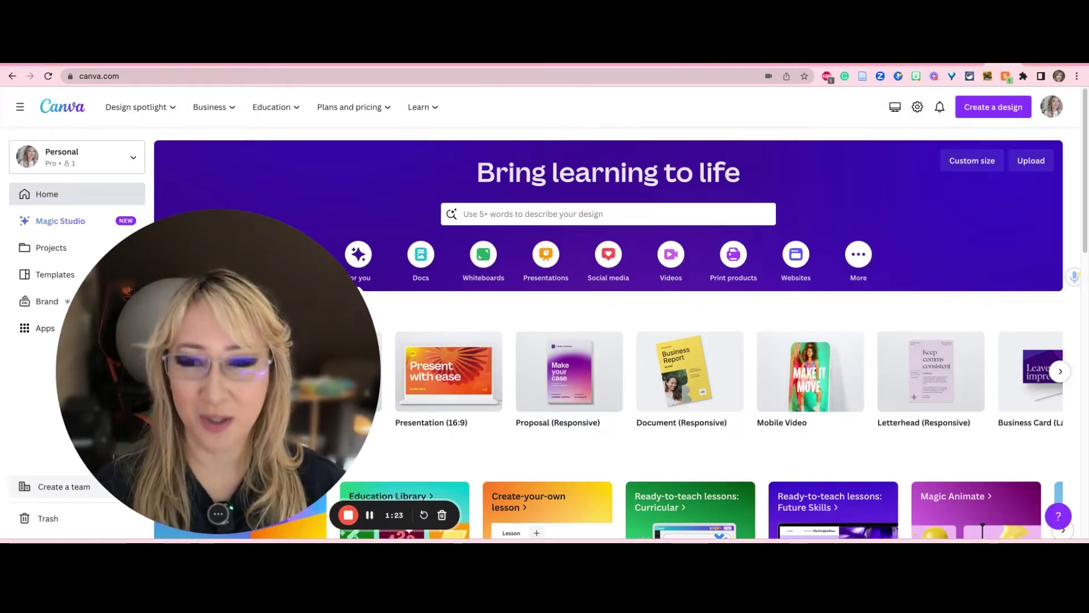
drag(218, 374, 758, 324)
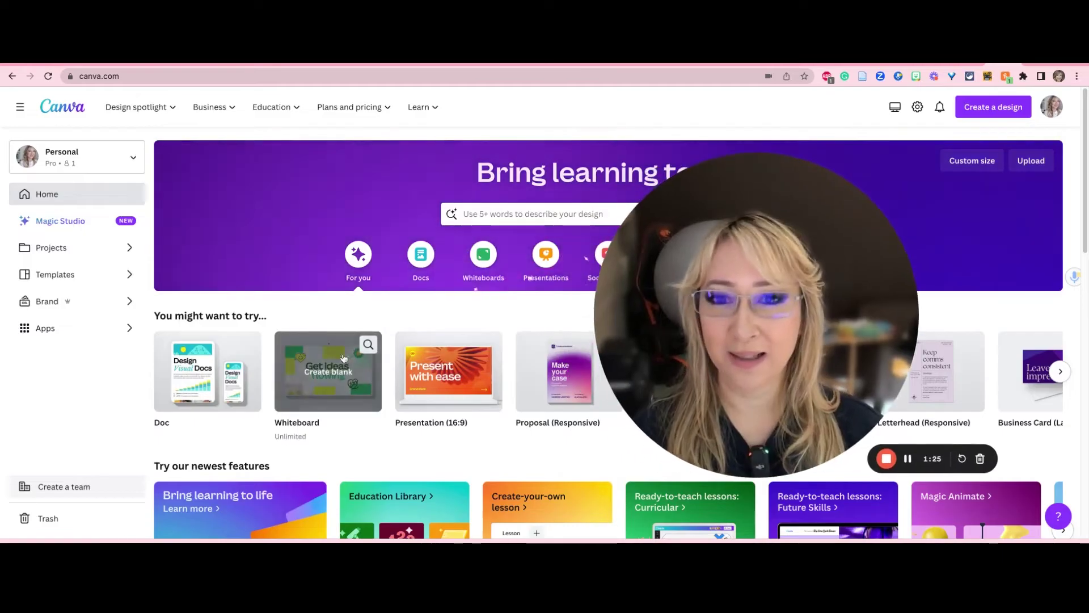
scroll(308, 395, down, 1)
scroll(308, 393, down, 3)
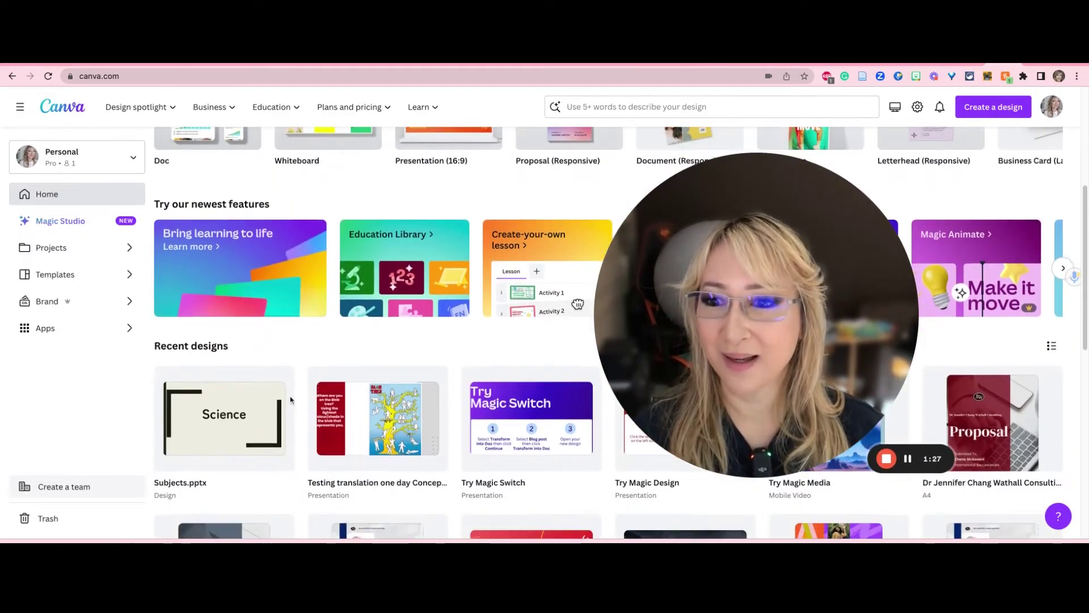
click(208, 428)
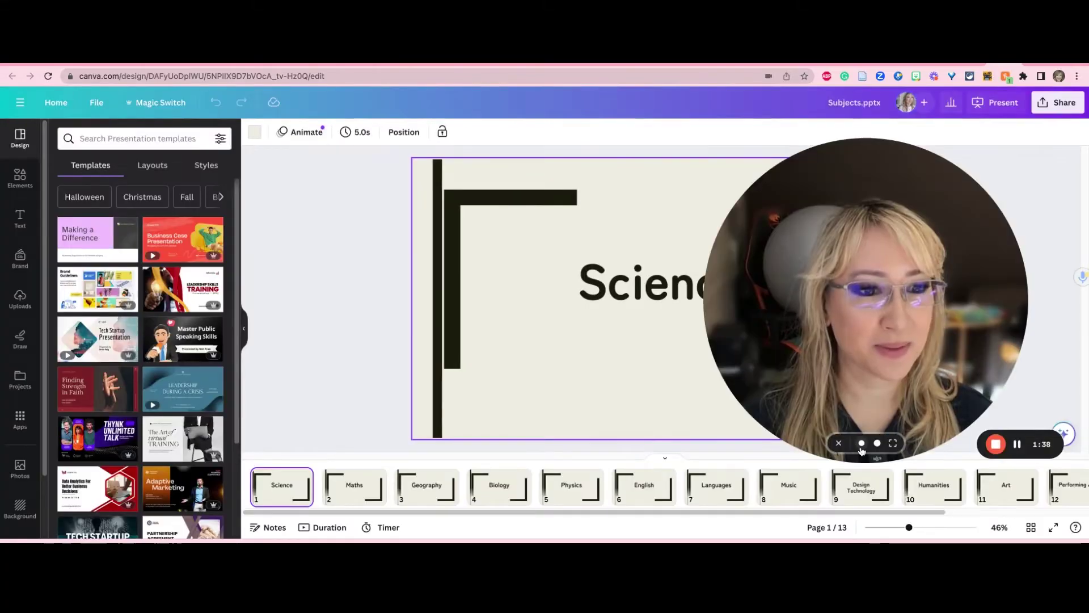
click(861, 444)
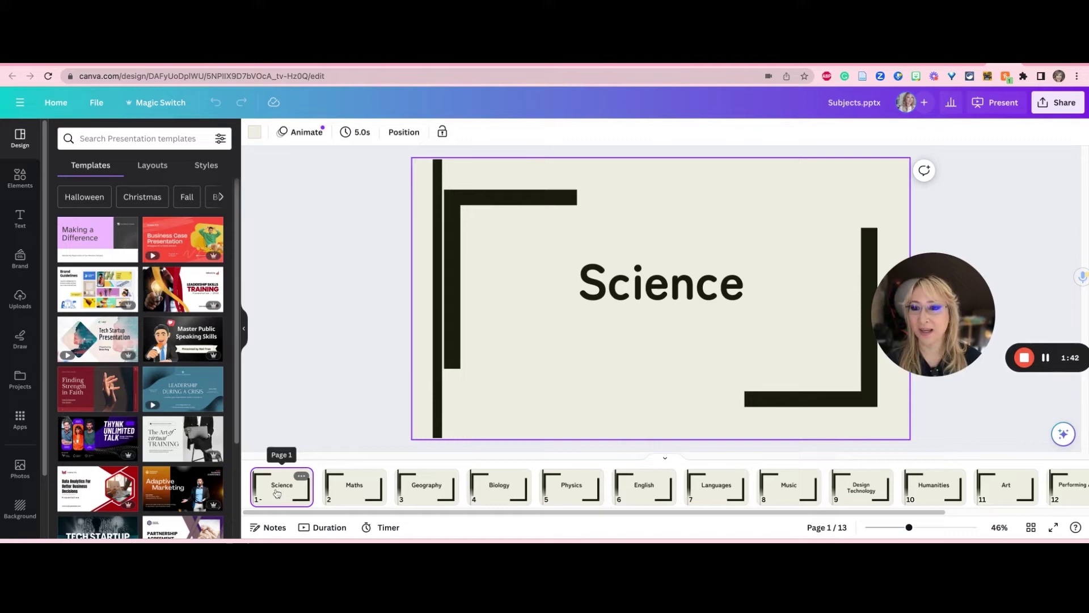
Step: Select the Science title, bring up Magic Write suggestions, then dismiss them
click(594, 296)
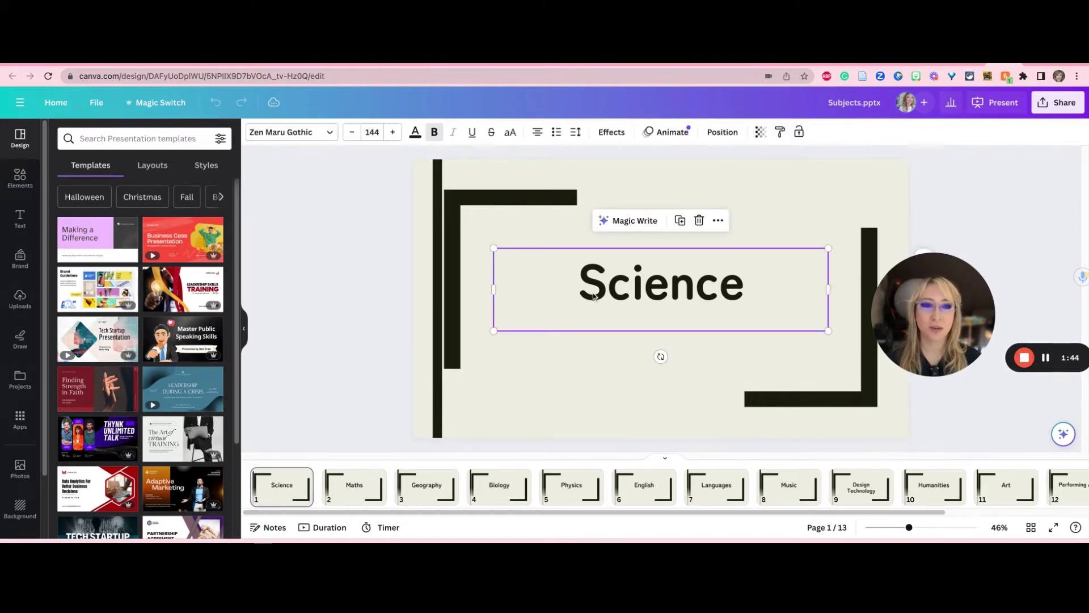
click(619, 222)
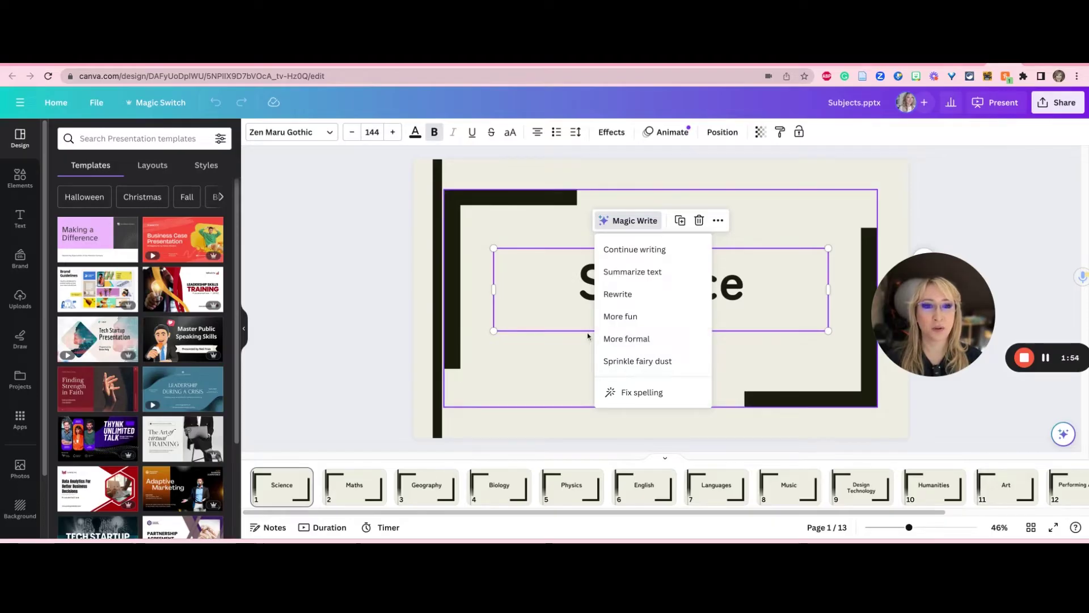
click(544, 303)
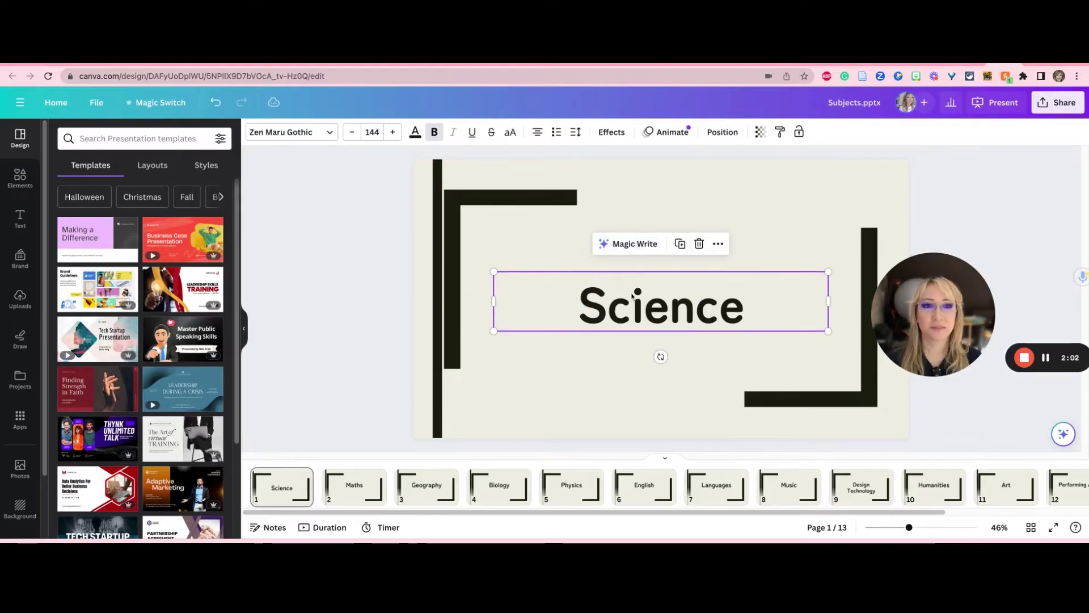
click(720, 245)
Step: Set the translator to translate whole pages, applied to all 13 pages
click(760, 441)
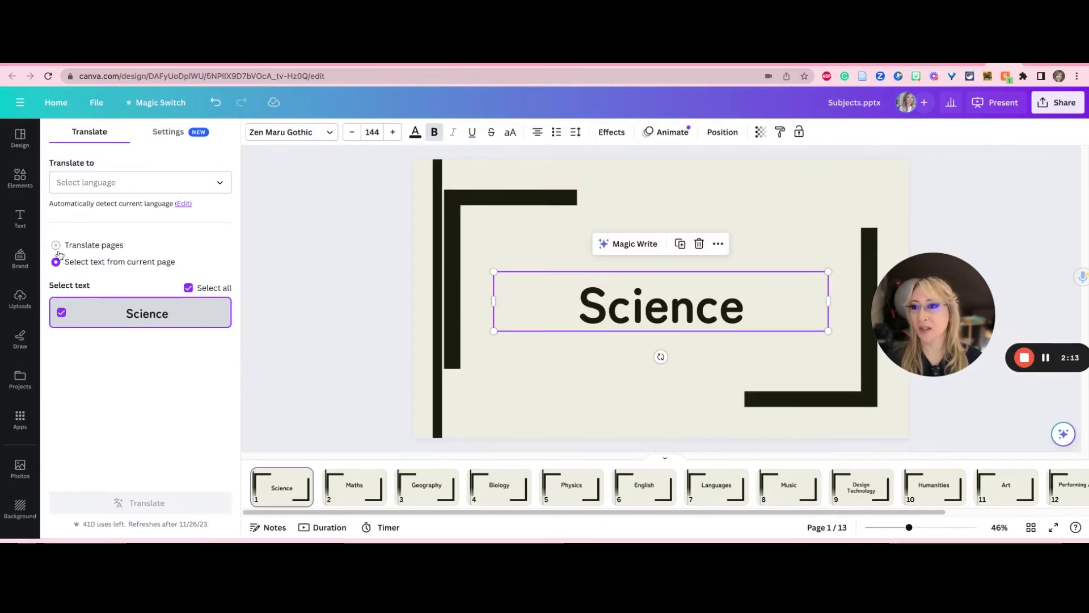
click(57, 247)
click(140, 311)
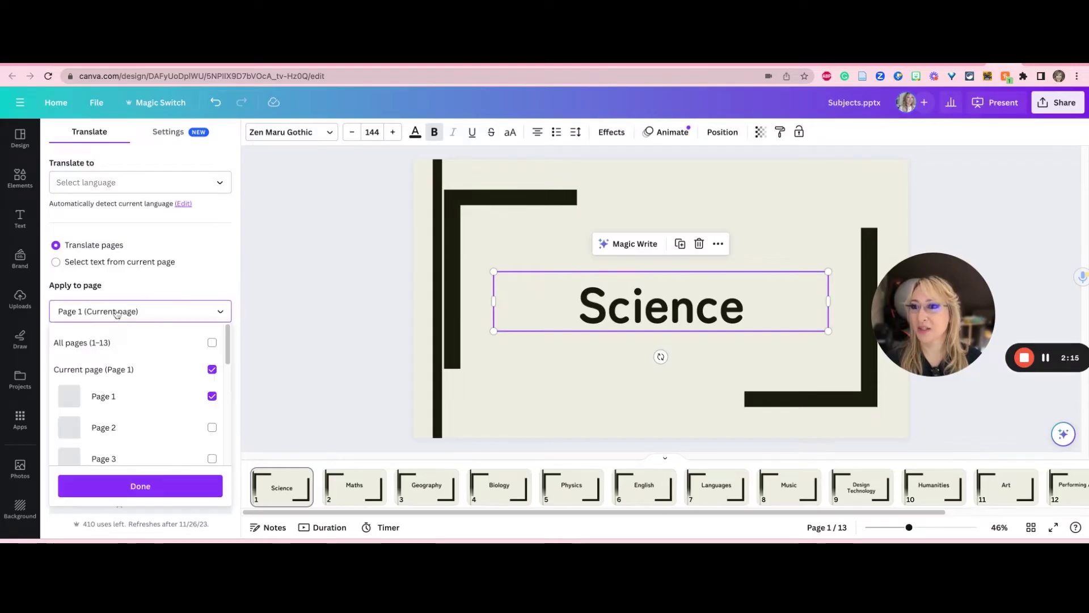
click(212, 343)
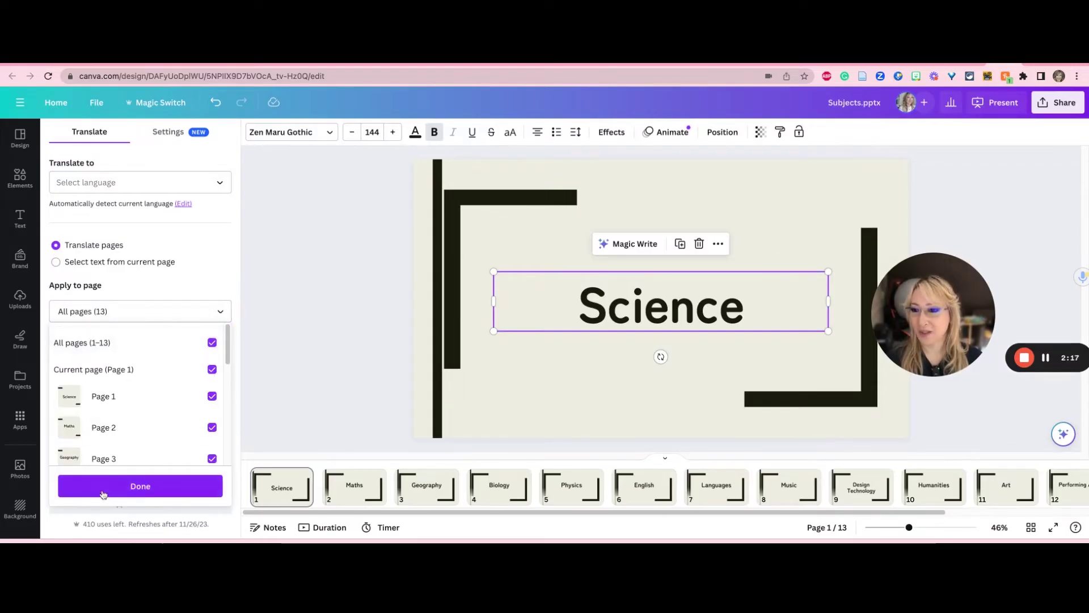
click(140, 486)
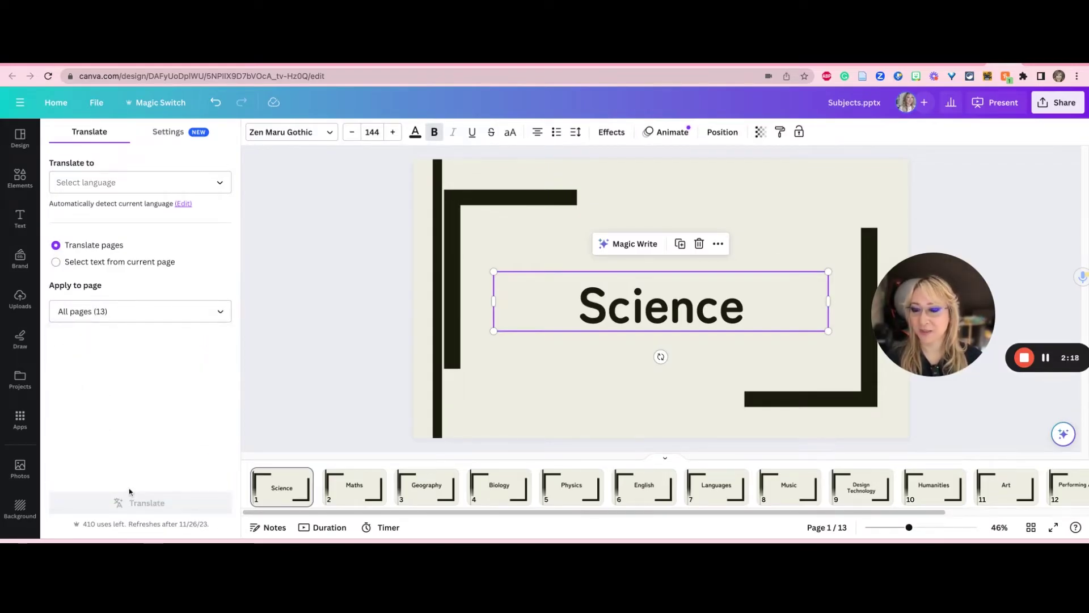
Step: Translate all pages into Khmer, adding a Khmer copy after each slide
click(108, 182)
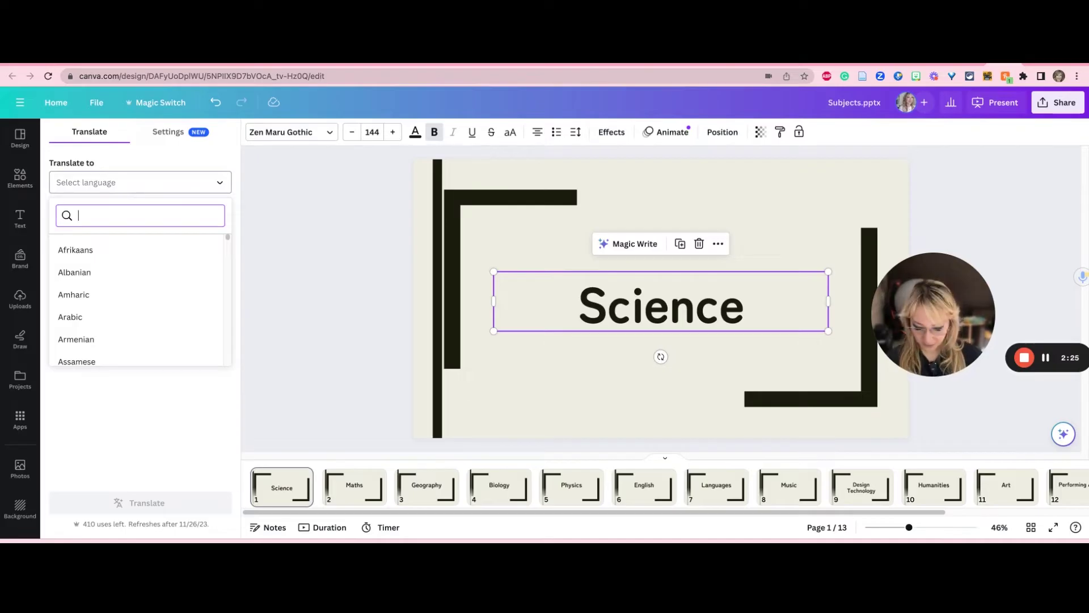
text(khmer)
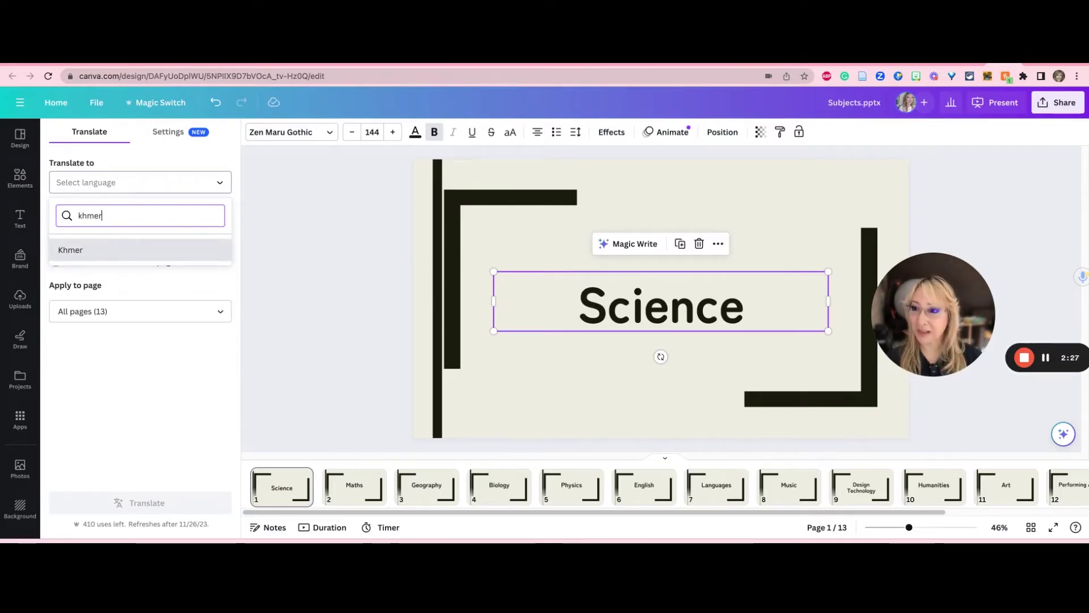
click(86, 249)
click(140, 502)
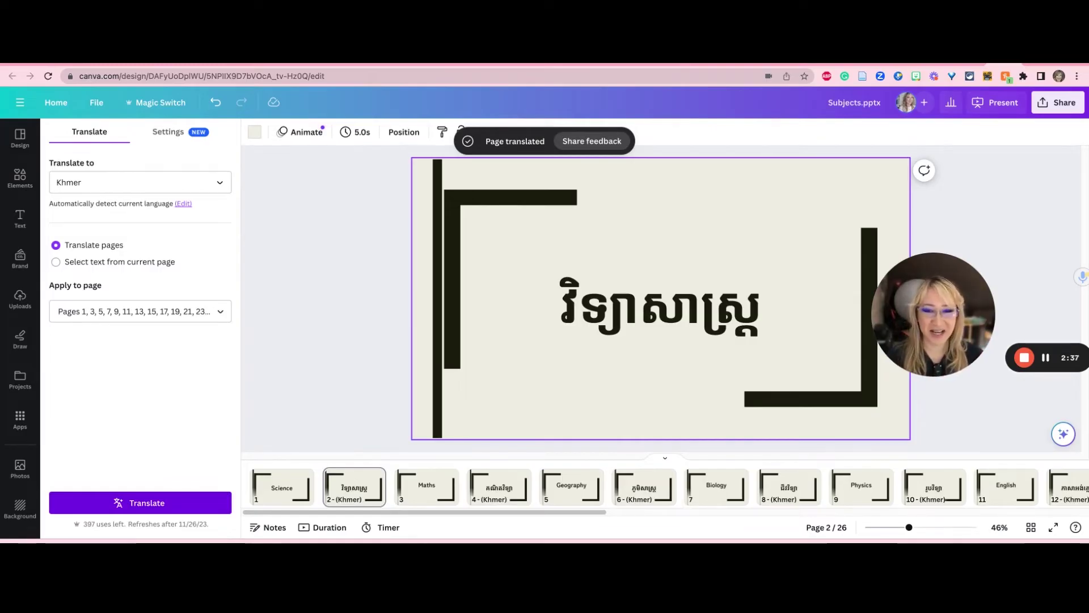
Step: Review the Science and Maths slides with their Khmer copies, ending on Biology
click(283, 489)
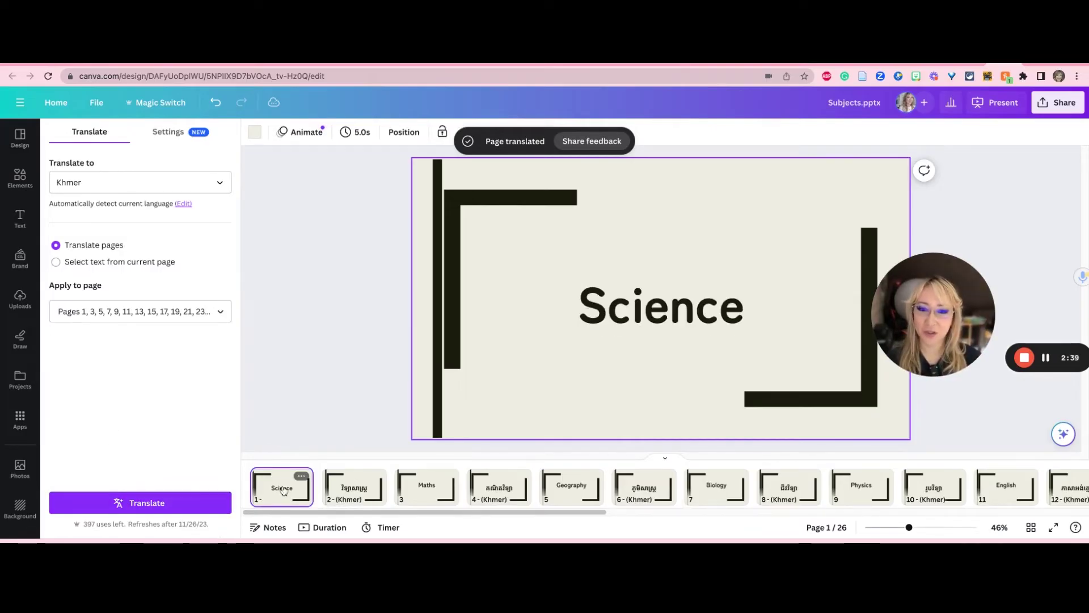
click(354, 487)
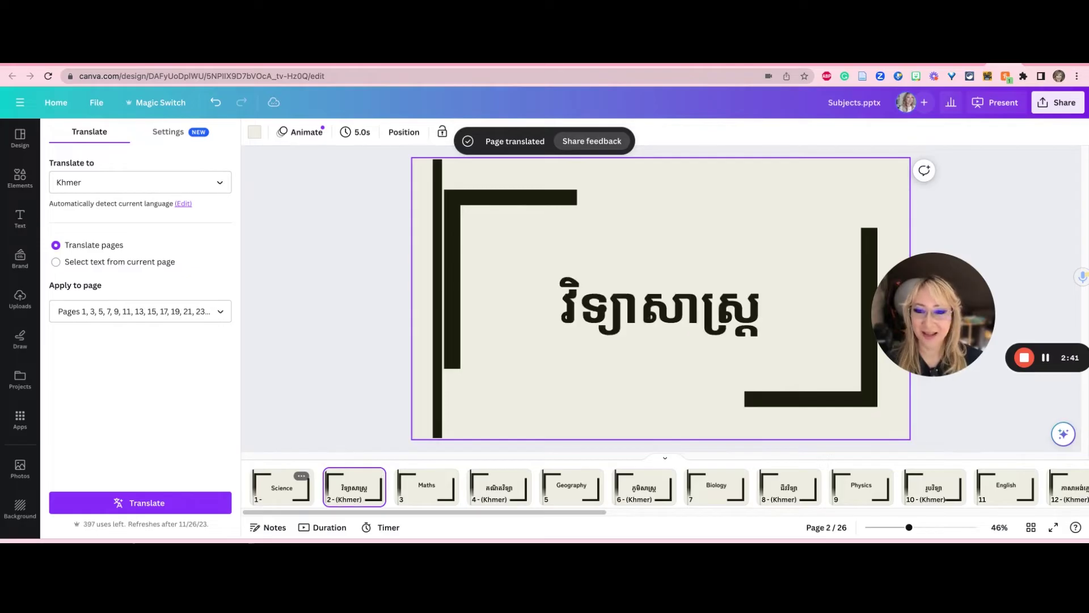
click(427, 487)
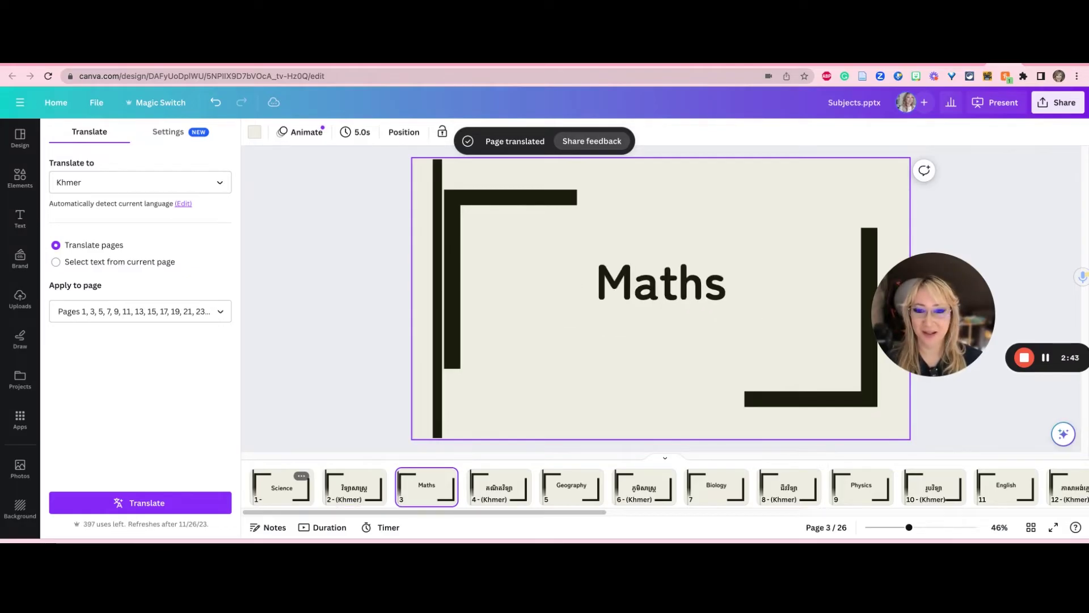
click(499, 488)
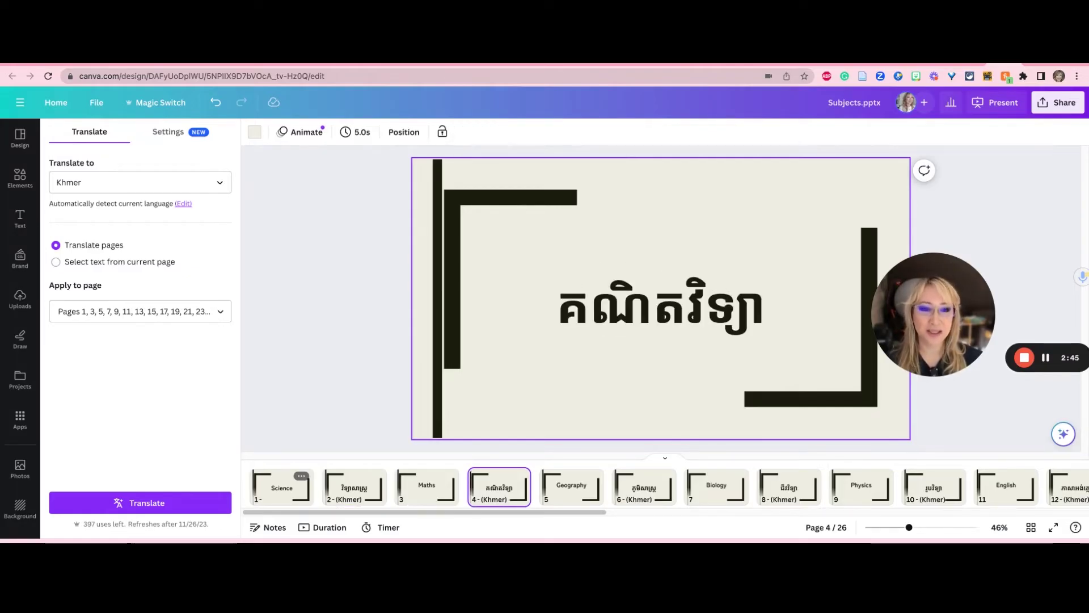
click(716, 488)
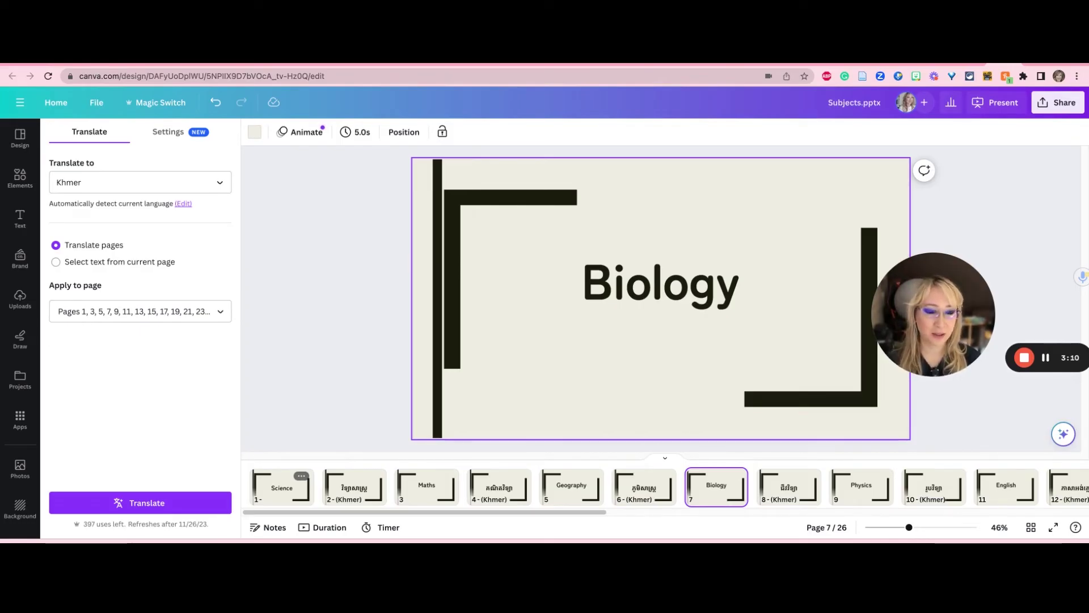
Step: Choose Italian as the target language and translate the original pages
click(153, 182)
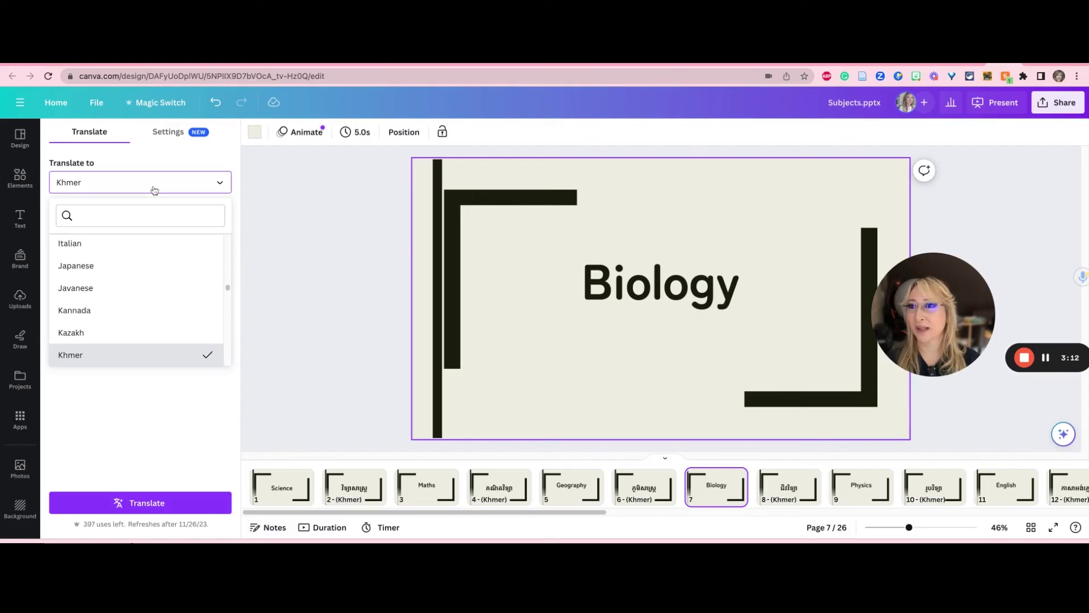
click(131, 246)
click(117, 500)
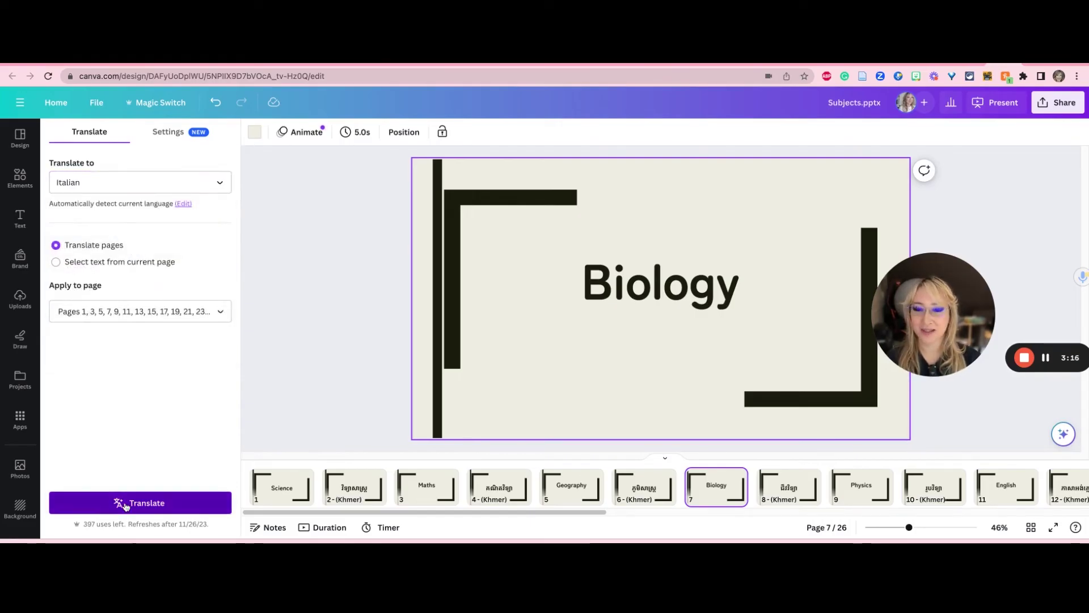